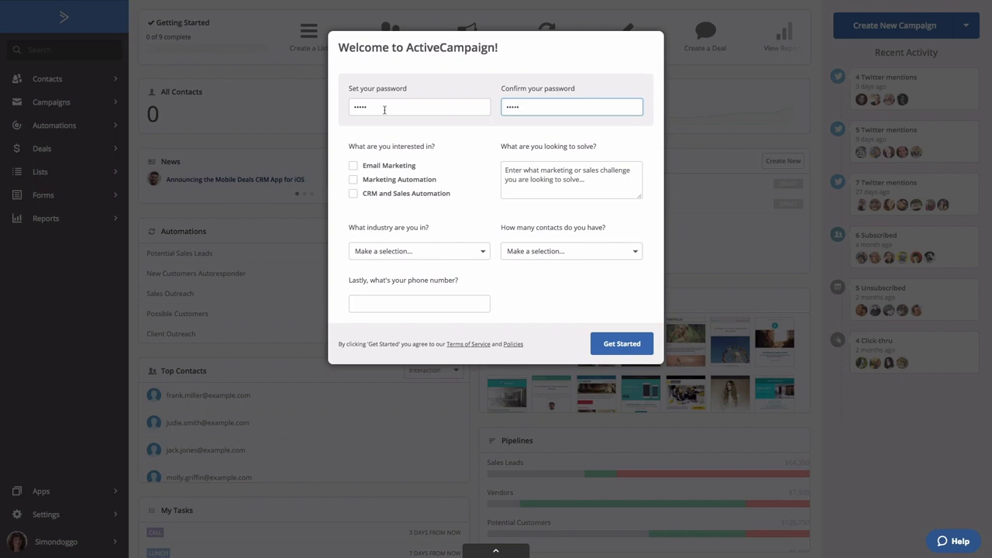
Step: Fill in the welcome survey with Marketing Automation as interest, Blogger / Author as industry and 2,500 to 5,000 contacts
click(354, 180)
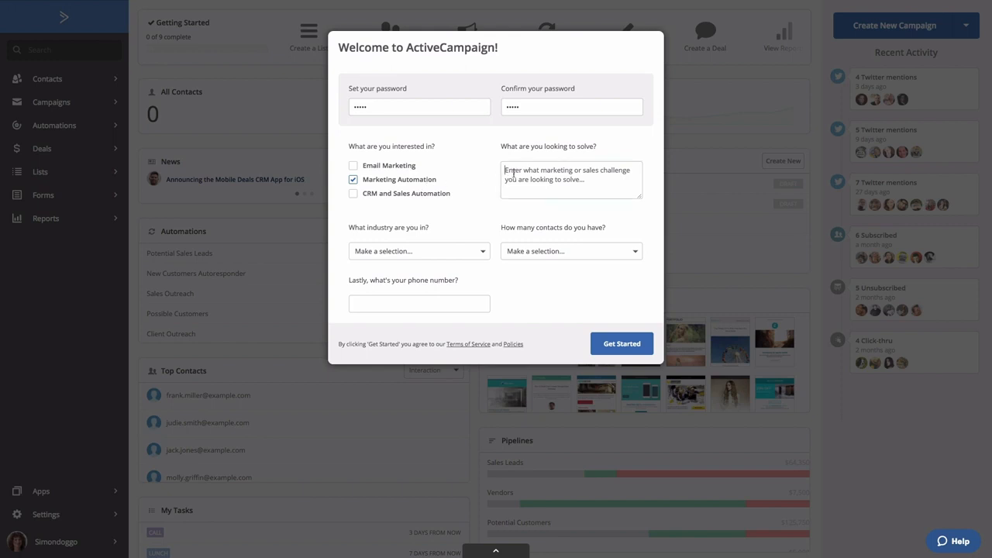
click(463, 249)
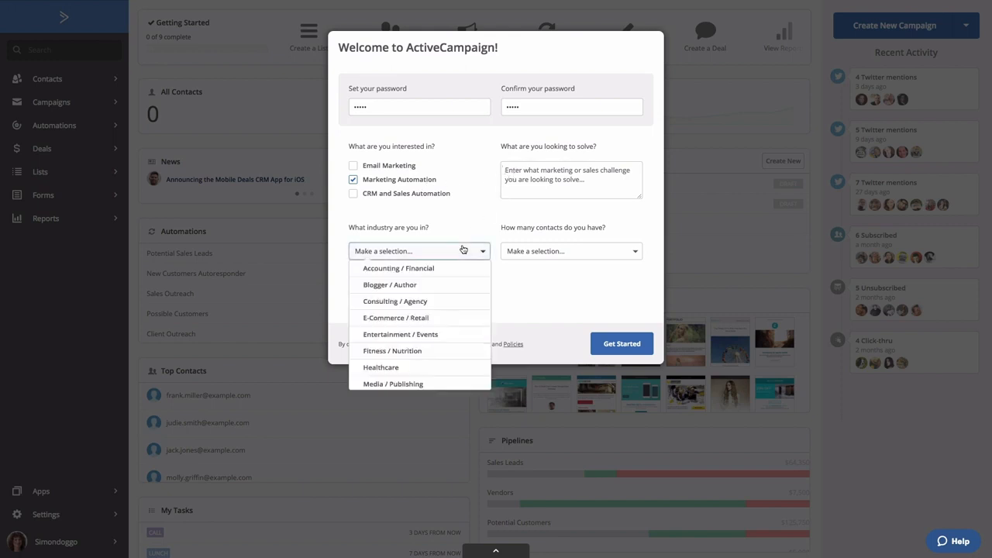
click(420, 287)
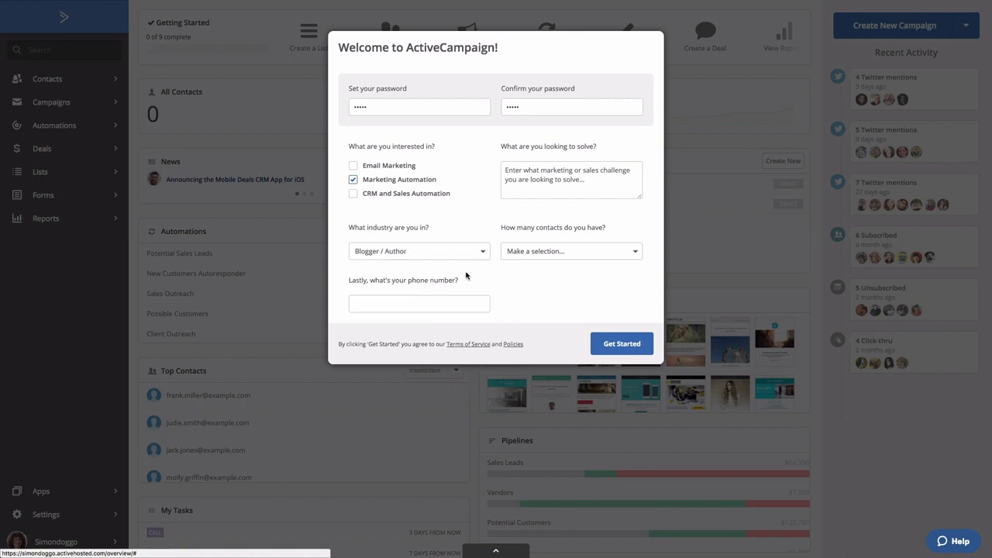
click(519, 256)
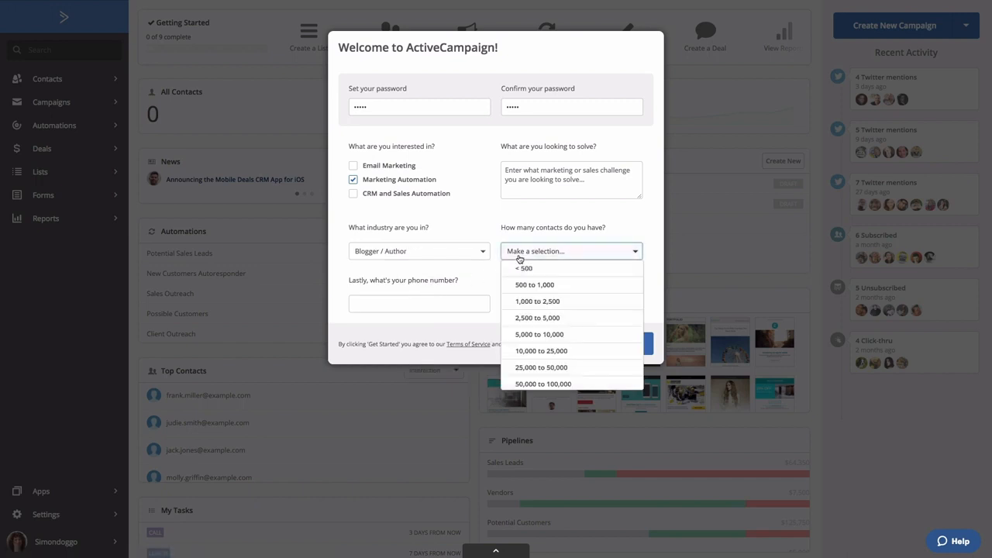
click(522, 318)
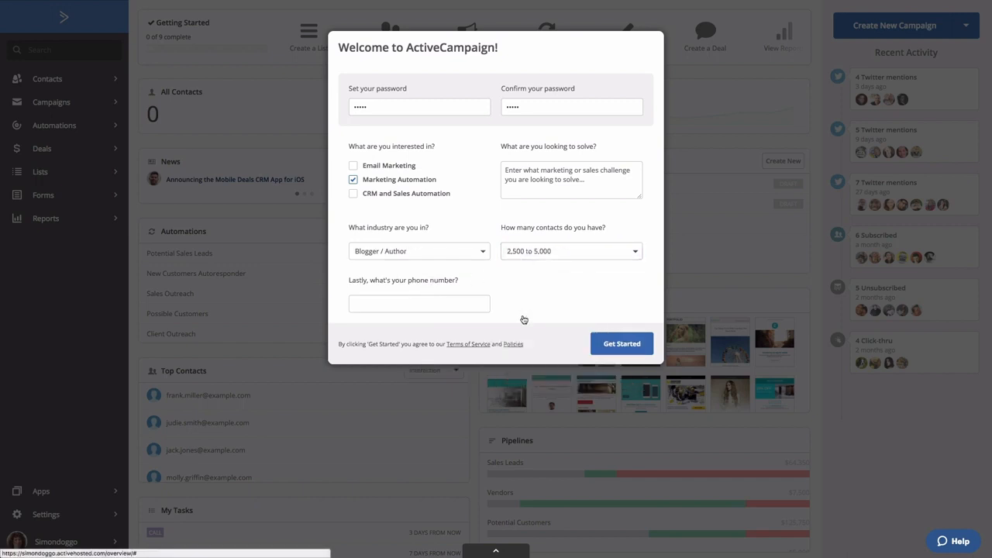
Step: Enter the phone number in the welcome form and submit it to get started
click(447, 303)
text(3334445555)
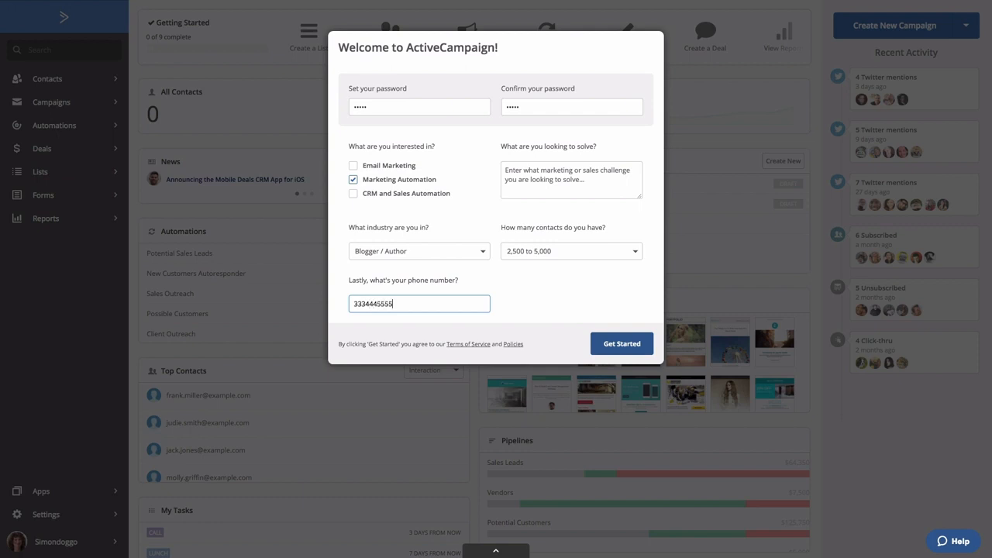
click(634, 344)
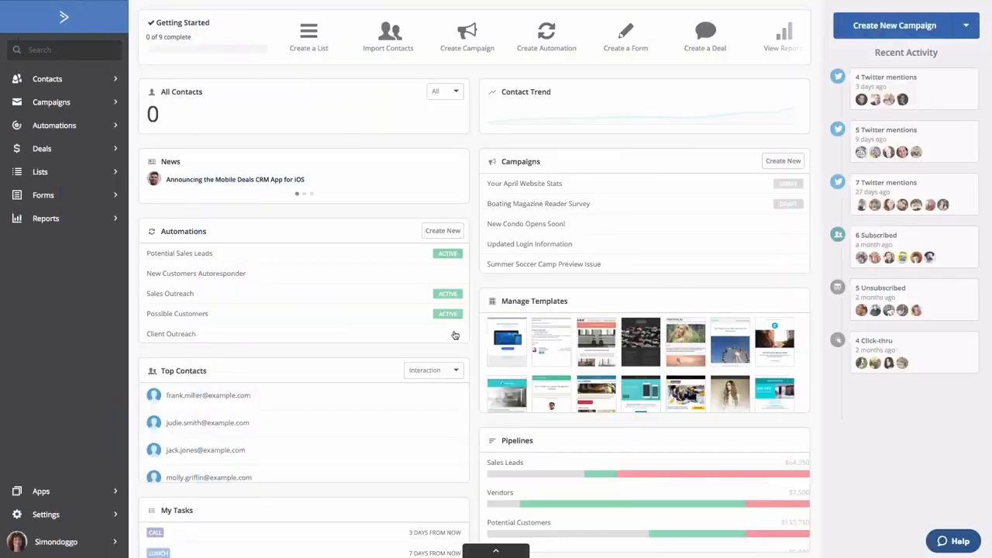
Step: Start a new address in the account settings and enter the company name My Company and the street address
click(45, 515)
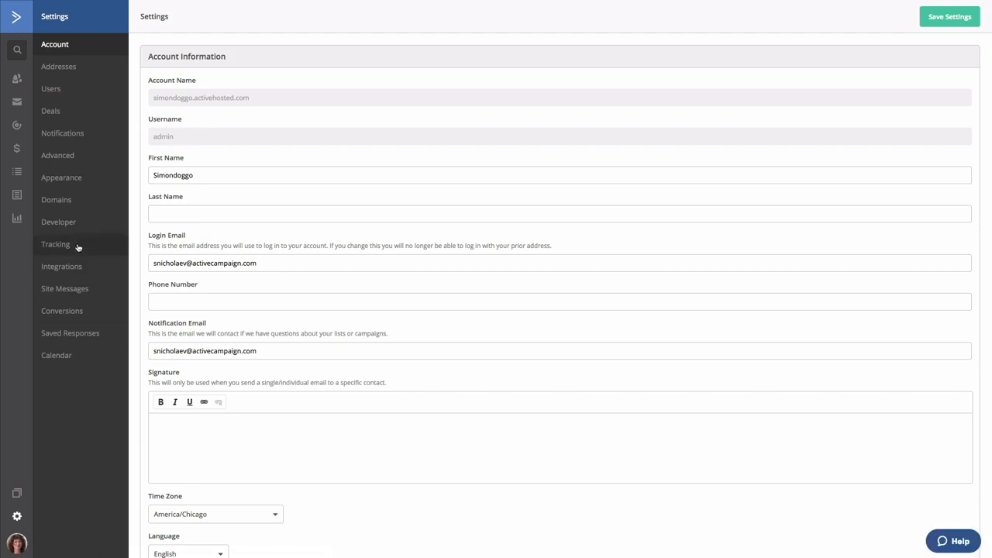
click(59, 68)
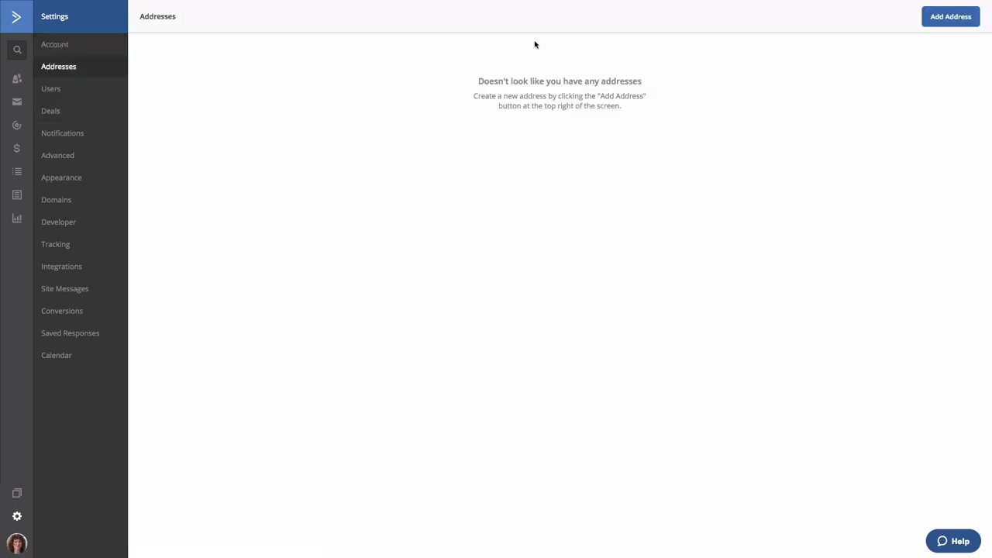
click(960, 19)
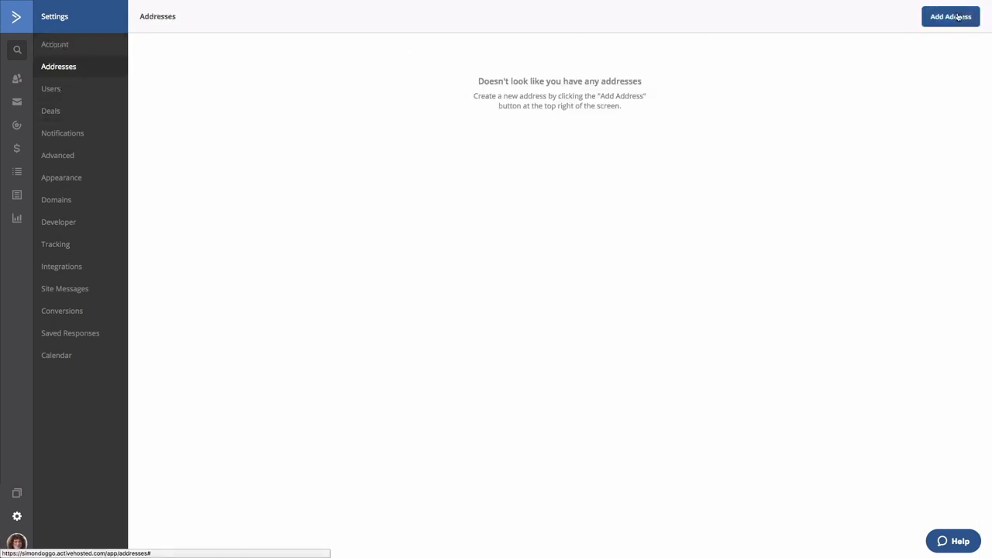
text(My Company)
key(Tab)
text(123 Maple St.)
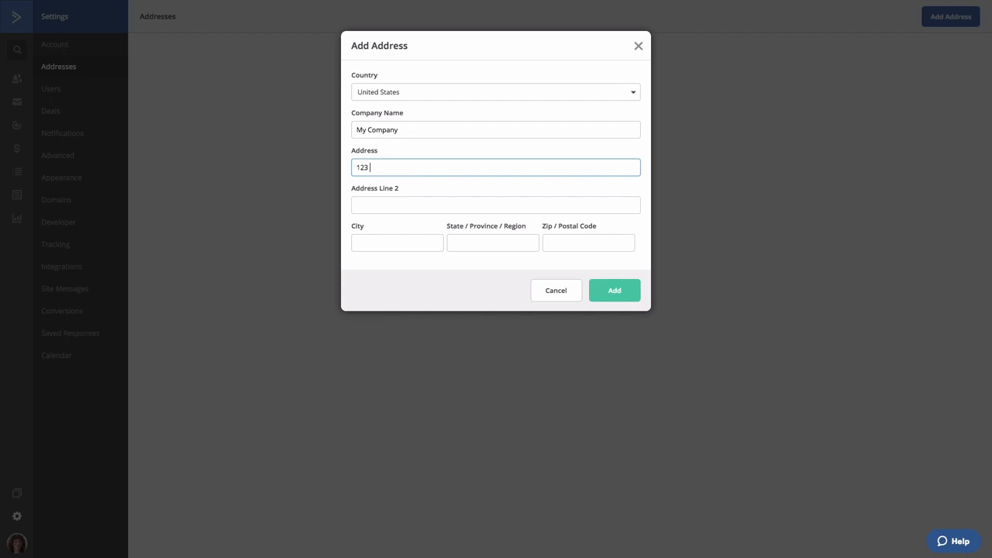
Step: Complete the new address with its city, state and postal code, and add it to the account
key(Tab)
key(Tab)
text(Chicago)
key(Tab)
text(IL)
key(Tab)
text(60625)
click(615, 293)
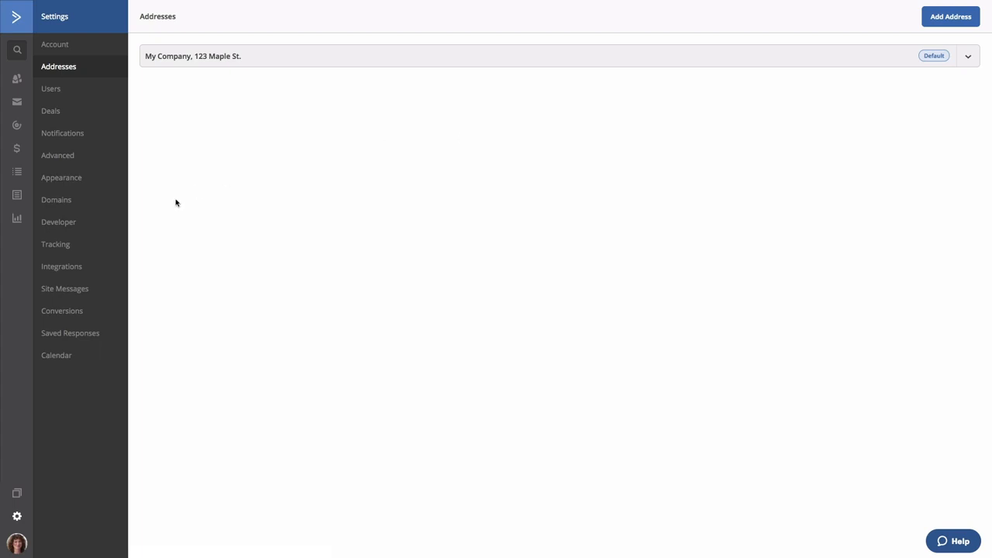
Step: Turn on site tracking in the account's tracking settings
click(66, 251)
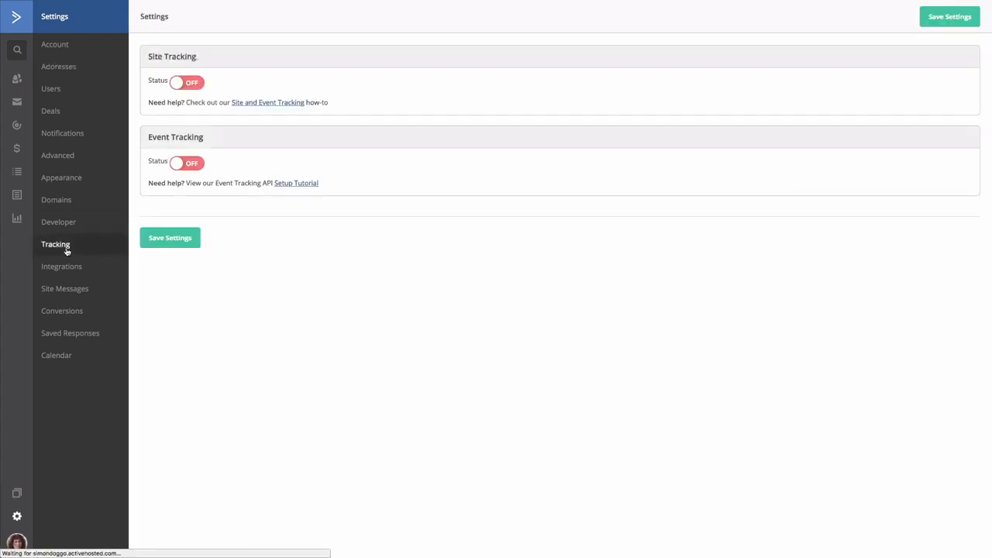
click(179, 89)
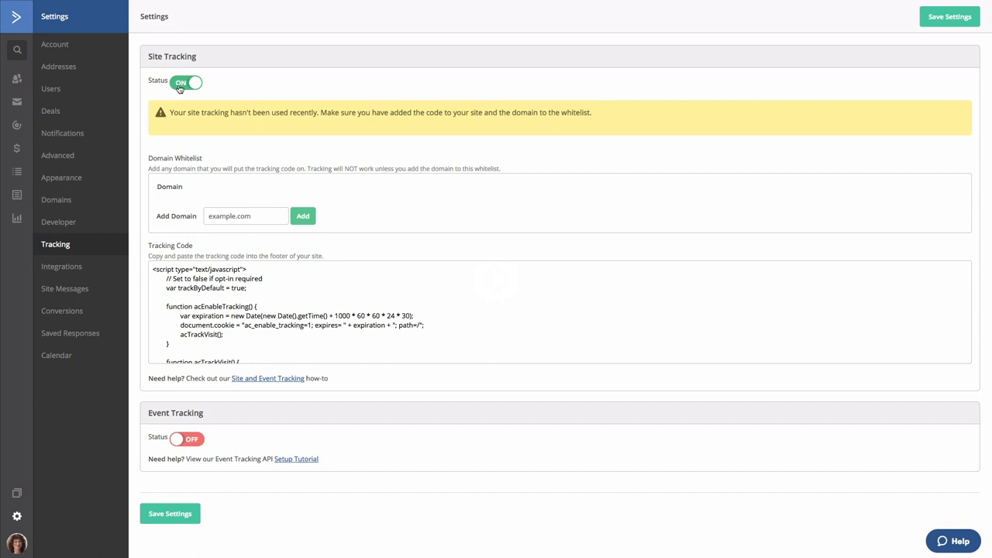
Step: Add mydomain to the domain whitelist and select the whole site tracking code for copying
click(214, 217)
text(m)
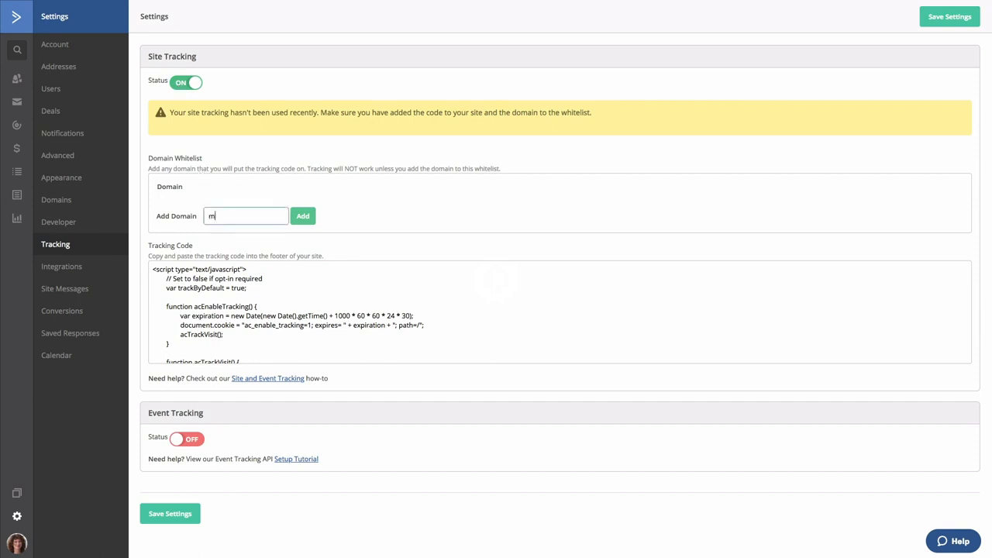
text(ydomain)
click(302, 216)
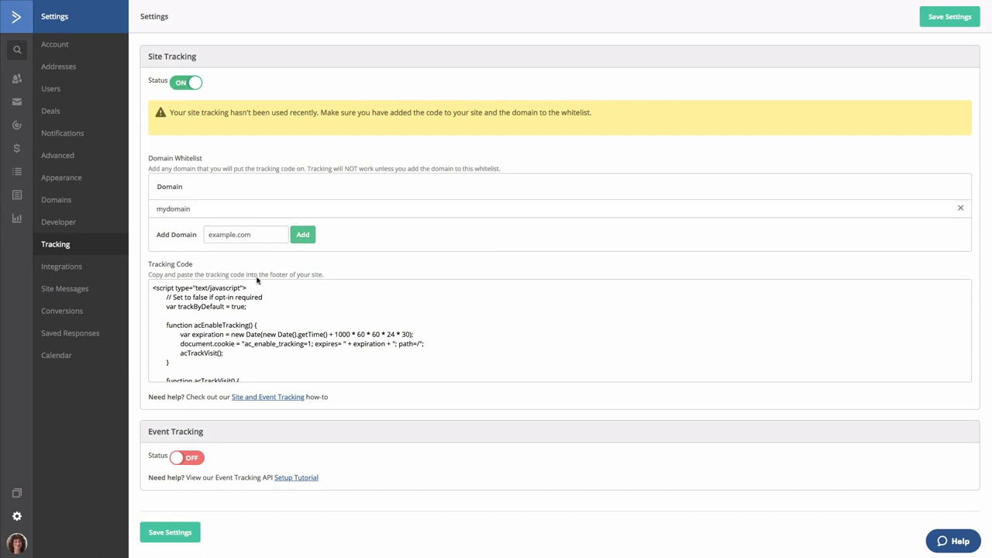
click(216, 333)
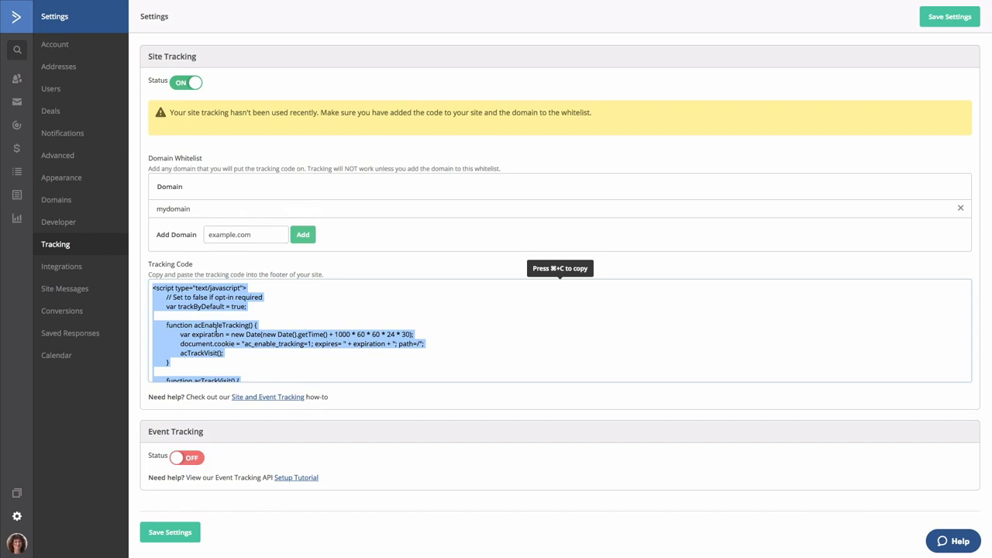
Step: Start a new contact list named Master with the website URL mywebsite.com
click(16, 174)
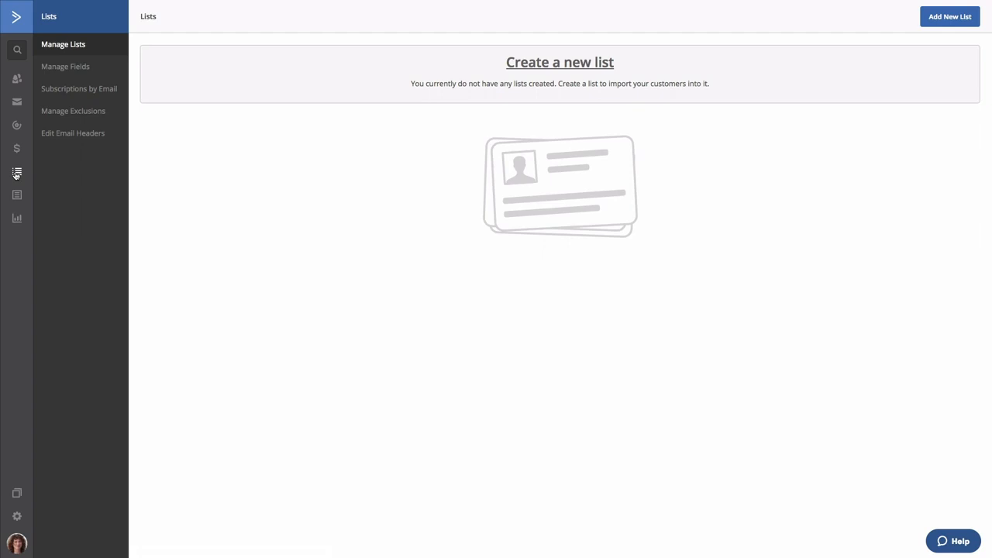
click(938, 17)
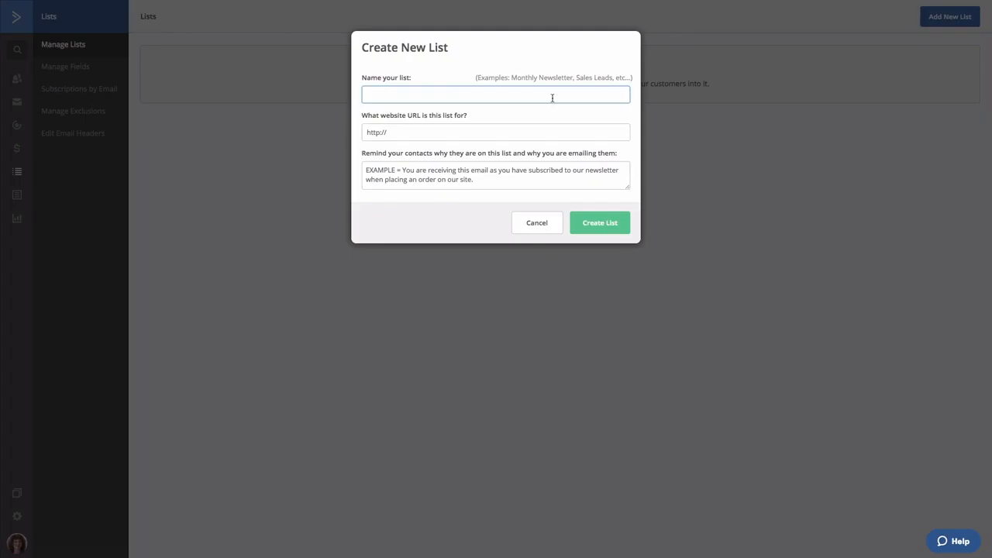
text(Master)
key(Tab)
text(mywebsite.com)
Step: Set the contact reminder to "You are receiving this because you signed up for our newsletter" and create the list
key(Tab)
text(You are r)
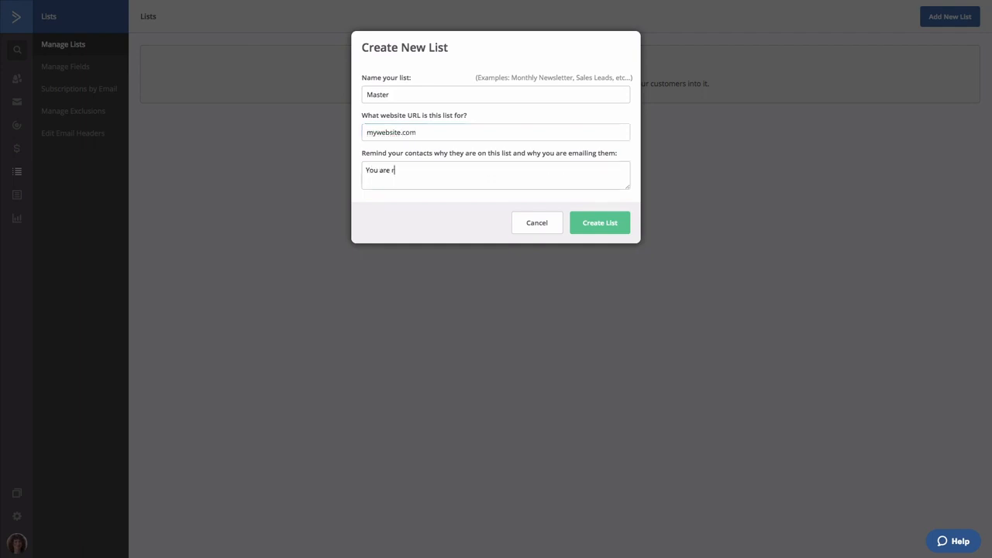
text(eceiving this because you signed up)
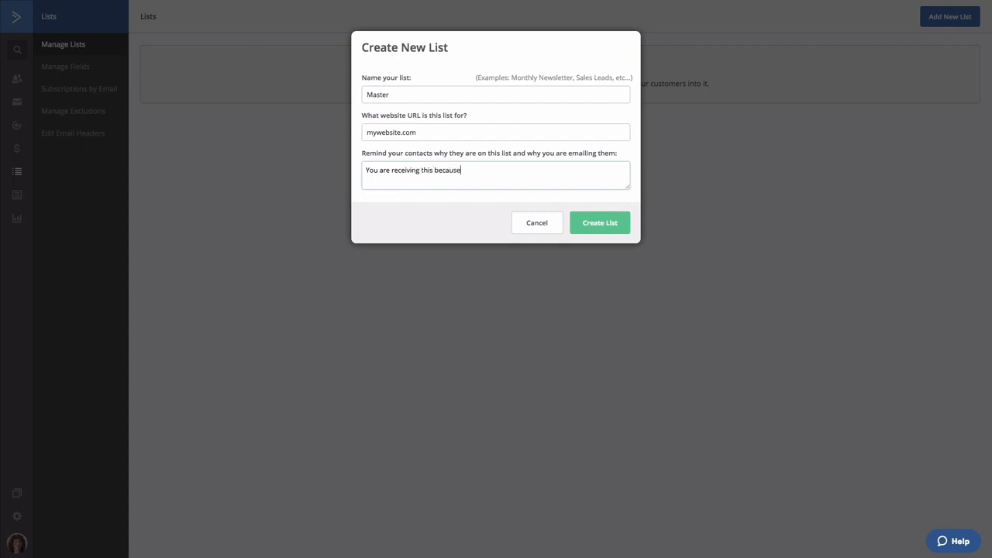
text( for our newsletter.)
click(594, 224)
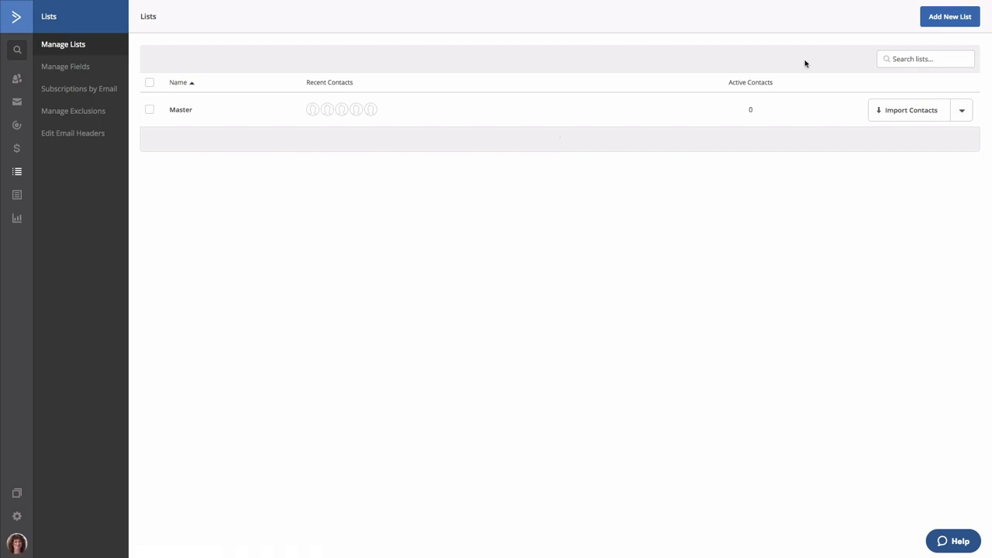
Step: Start a contact import from the file My contacts.csv in the ActiveCampaign Setup folder on the Desktop
click(20, 80)
click(896, 18)
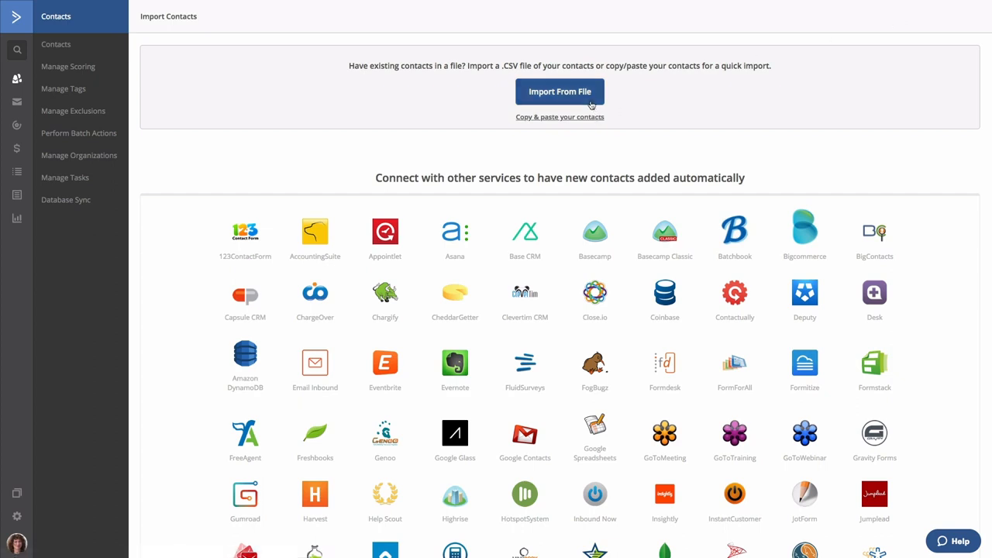
click(560, 91)
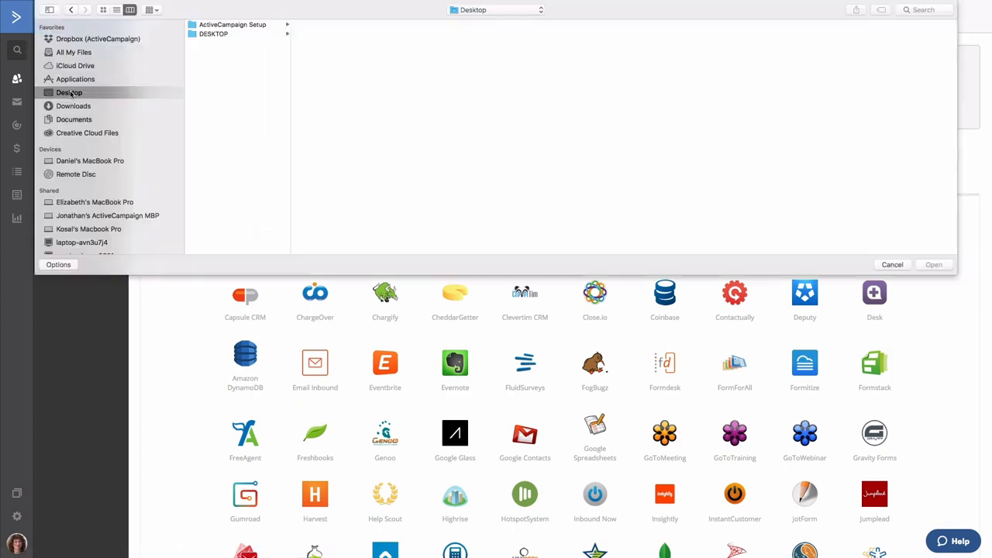
click(217, 25)
click(312, 26)
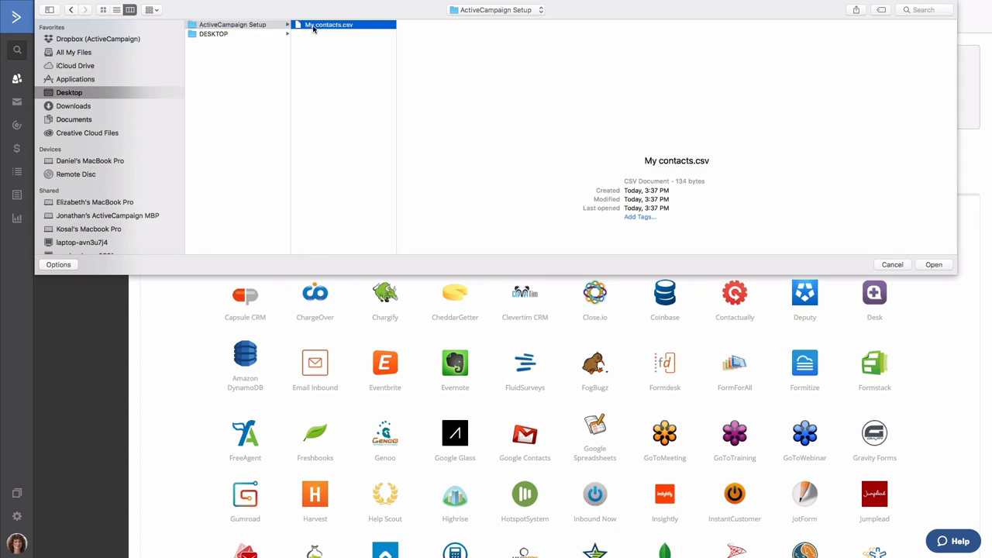
click(932, 266)
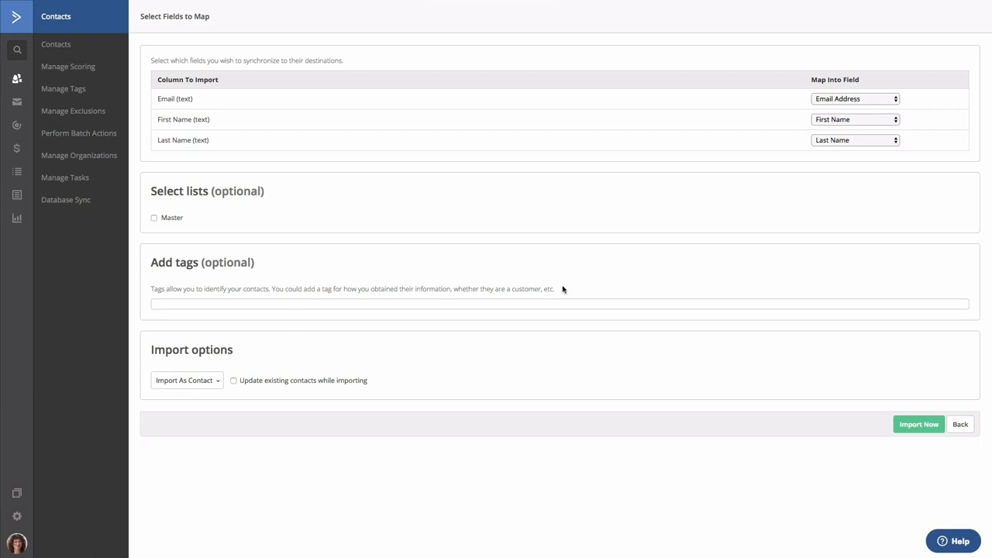
Step: Assign the imported contacts to the Master list and import them as active contacts
click(153, 220)
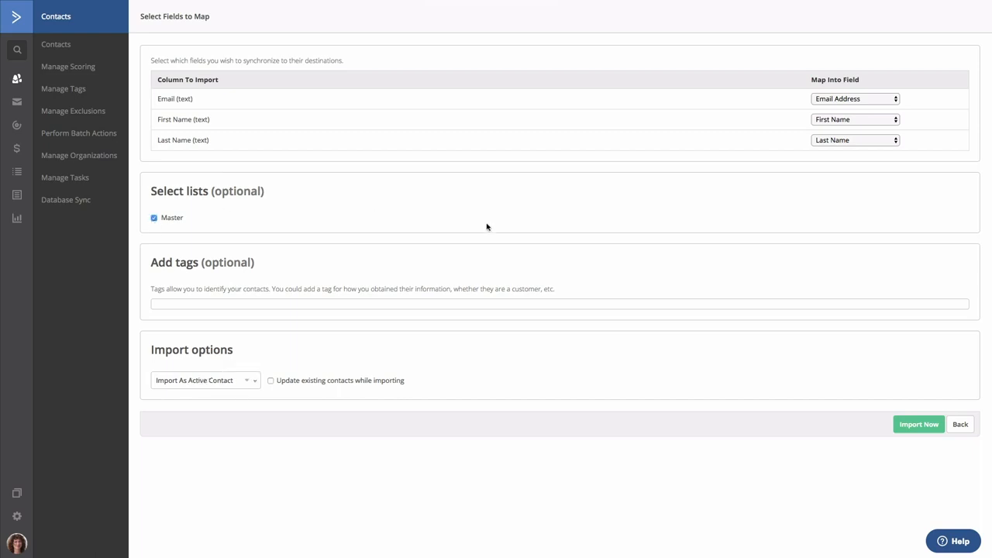
click(247, 385)
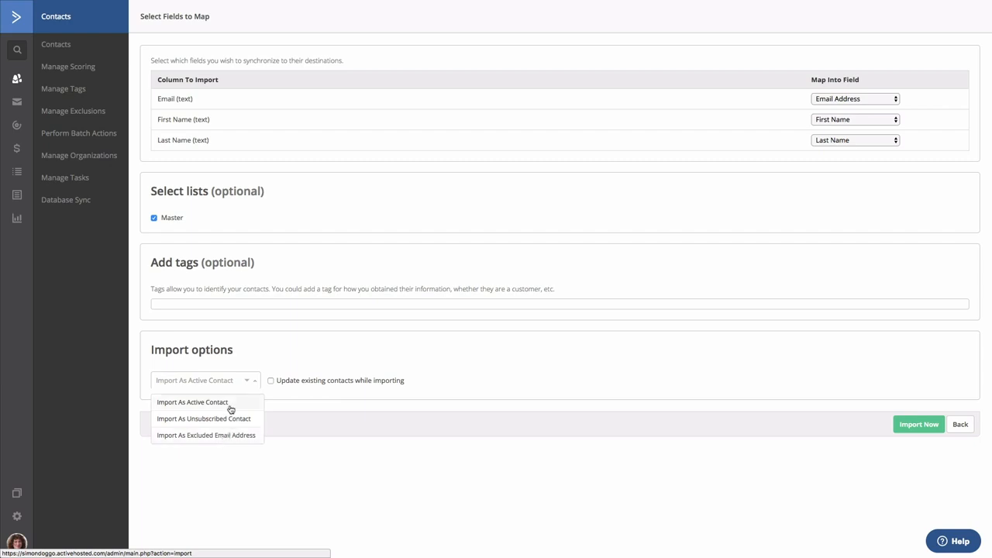
click(228, 404)
click(918, 426)
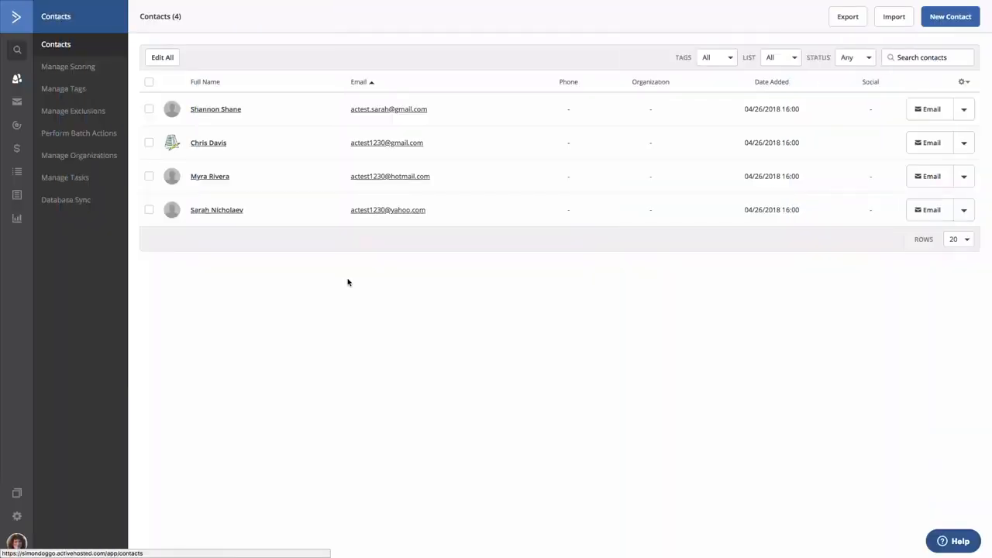
Step: Create a new automation using the Start from Scratch recipe
click(17, 126)
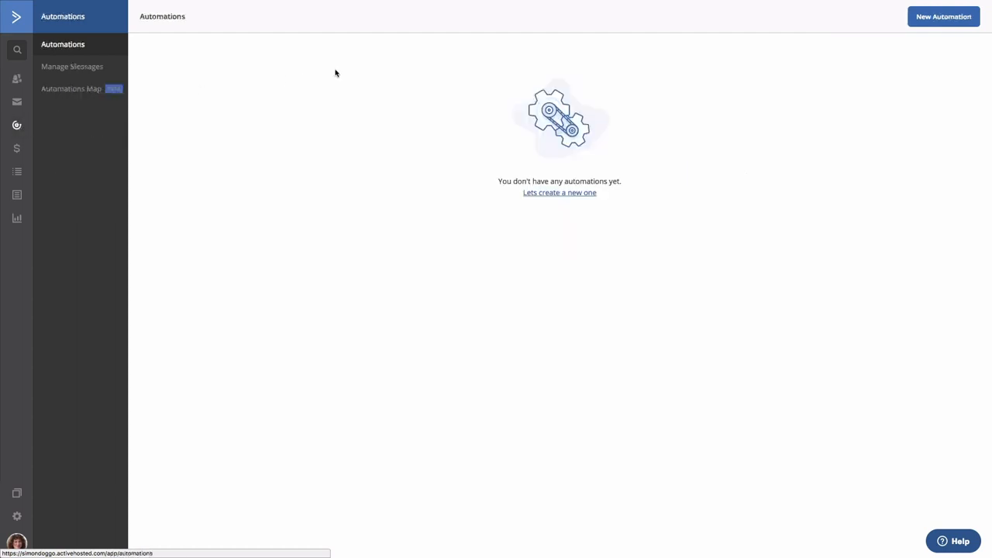
click(932, 25)
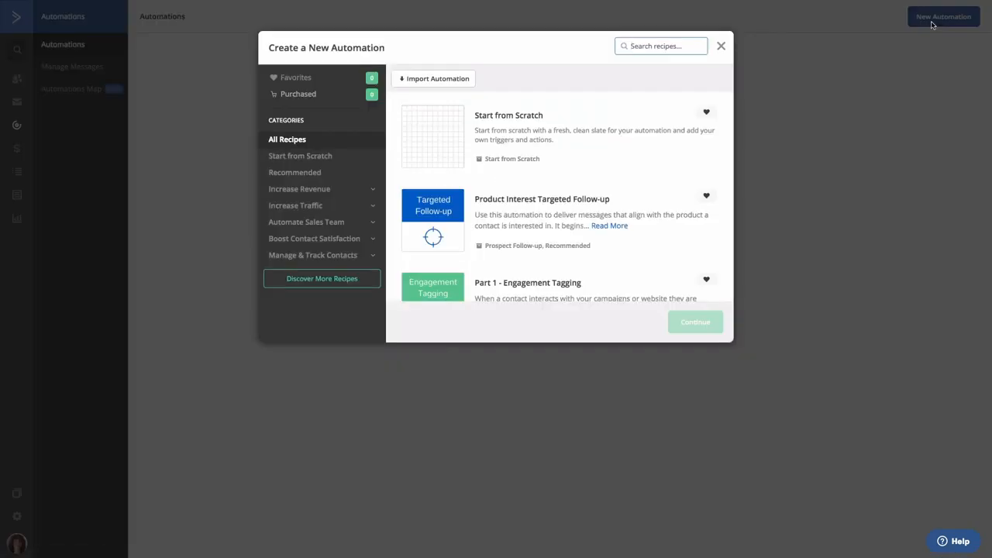
click(607, 131)
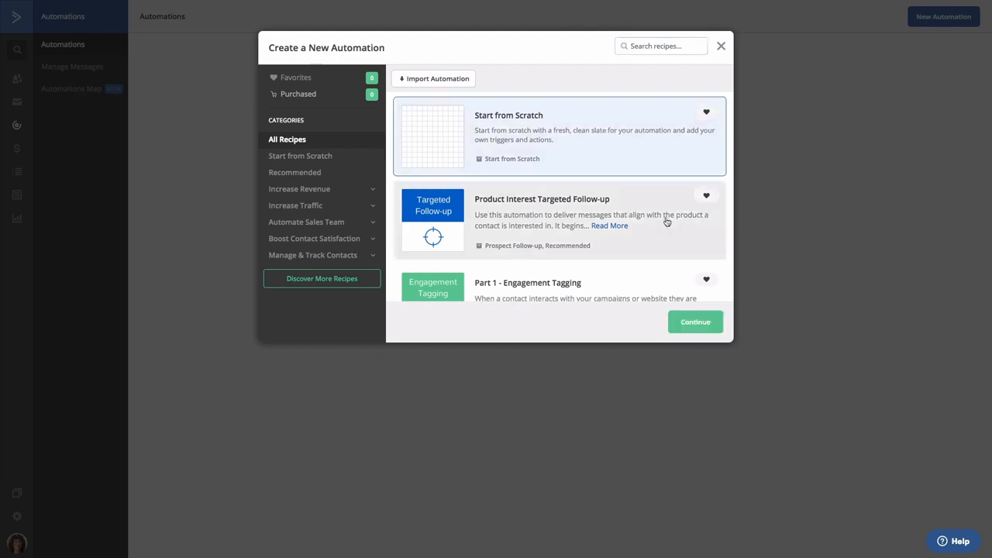
click(686, 326)
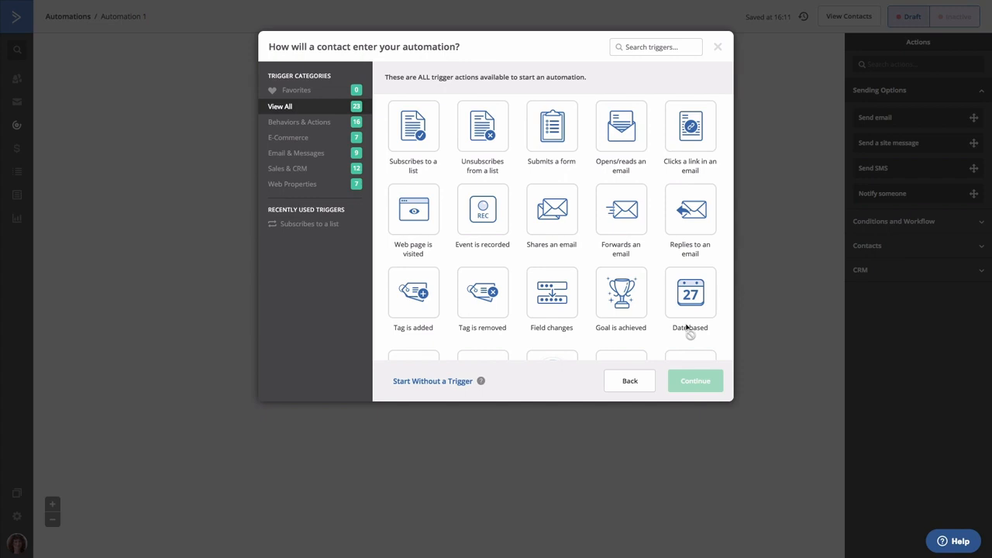
Step: Give the automation a "Subscribes to a list" start trigger for the Master list
click(415, 133)
click(695, 381)
click(371, 83)
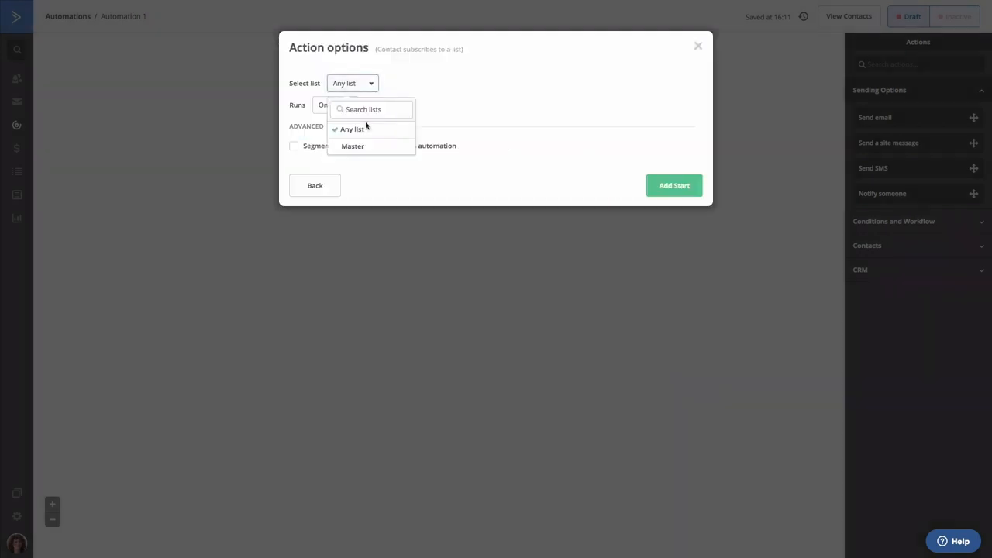
click(362, 151)
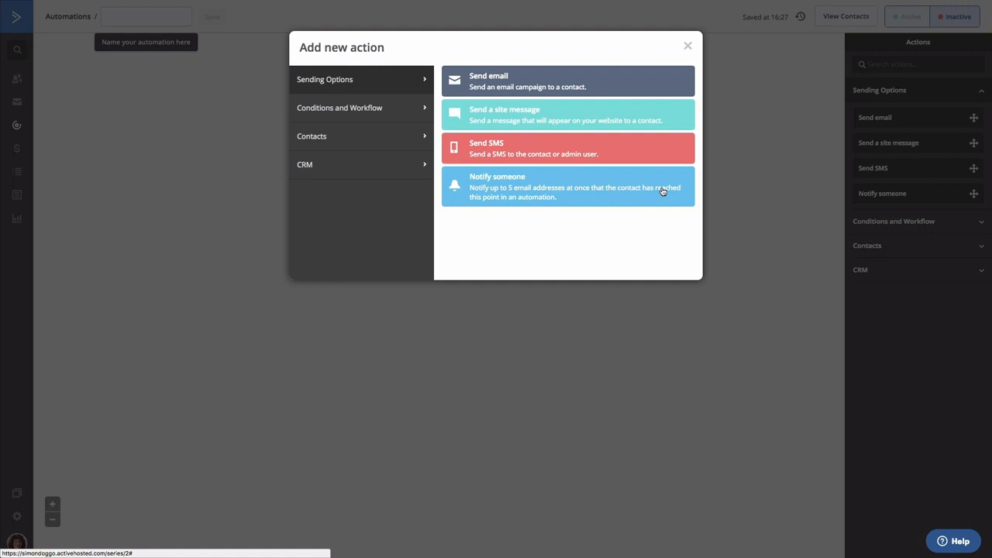
Step: Add a send email action with a new email named "Welcome email", leaving it as a draft without choosing a template
click(504, 77)
click(380, 151)
click(361, 188)
text(Welcome email)
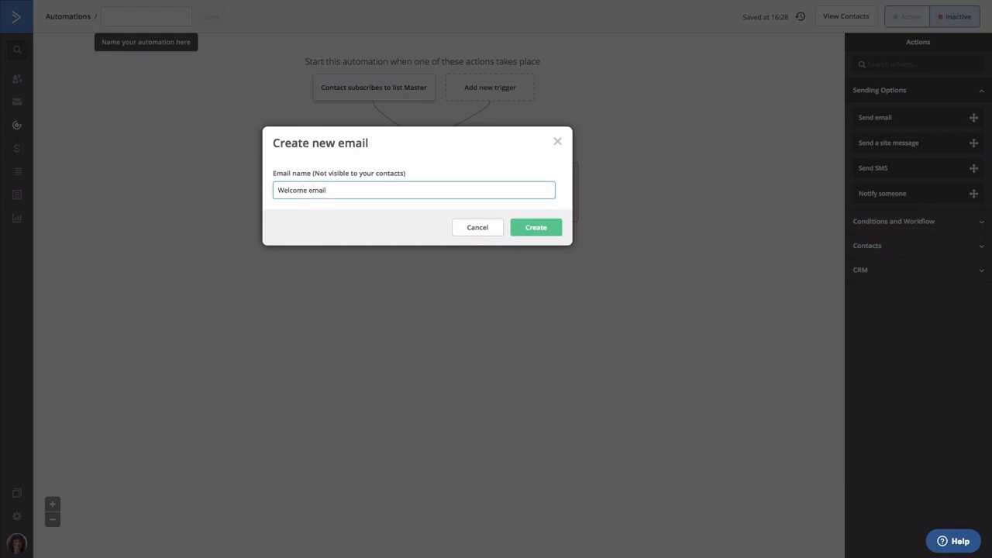
click(536, 227)
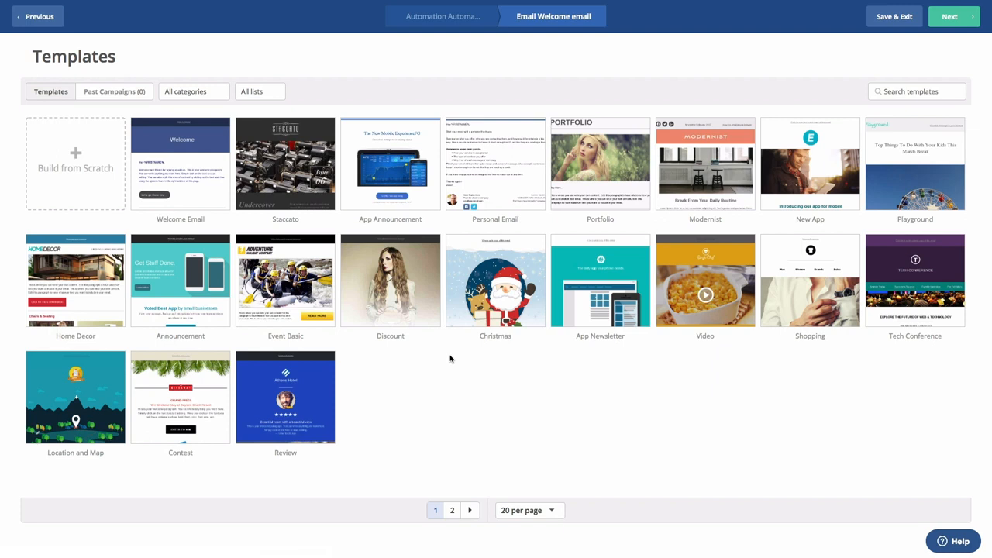
click(888, 20)
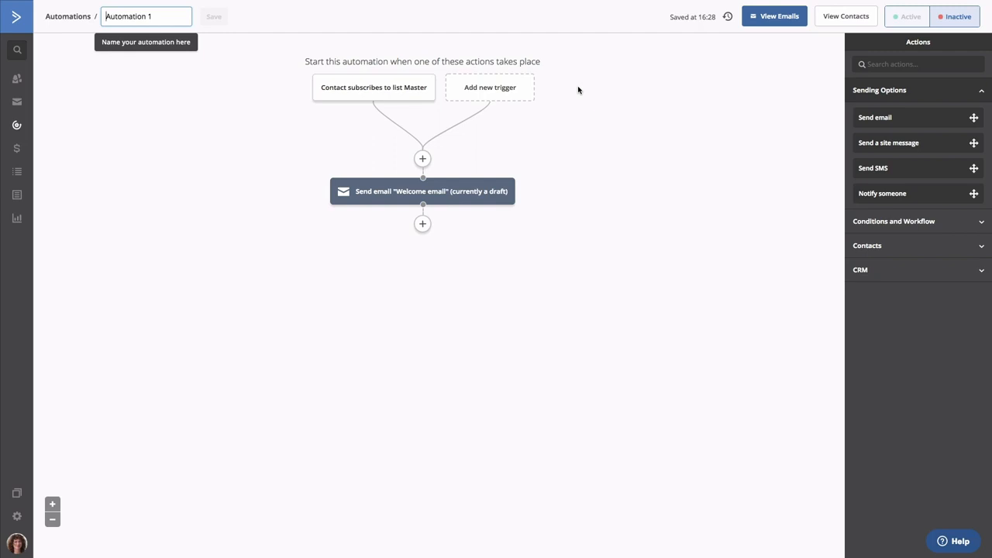
Step: Rename the automation as "Welcome", save the name, and set the automation to active
triple_click(162, 15)
text(Welcome)
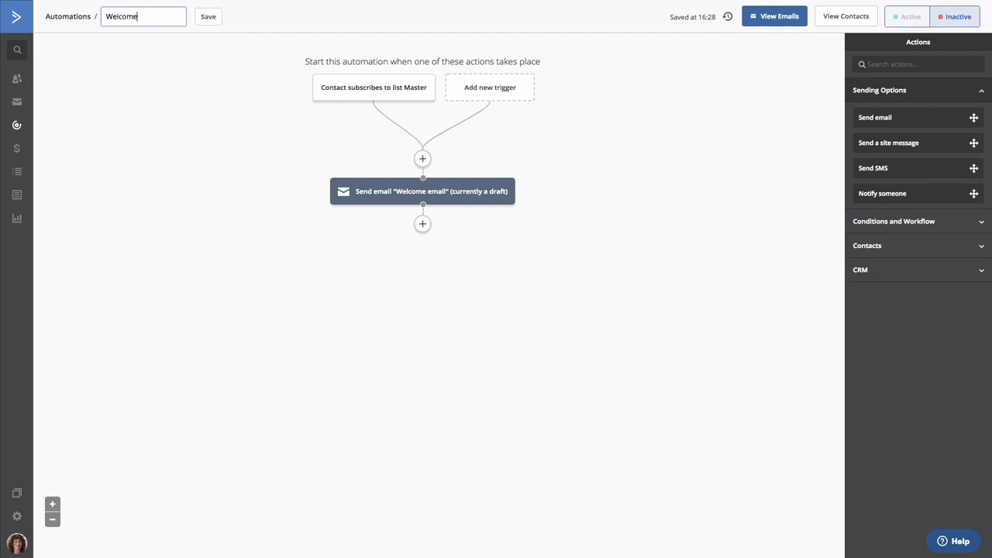
click(211, 17)
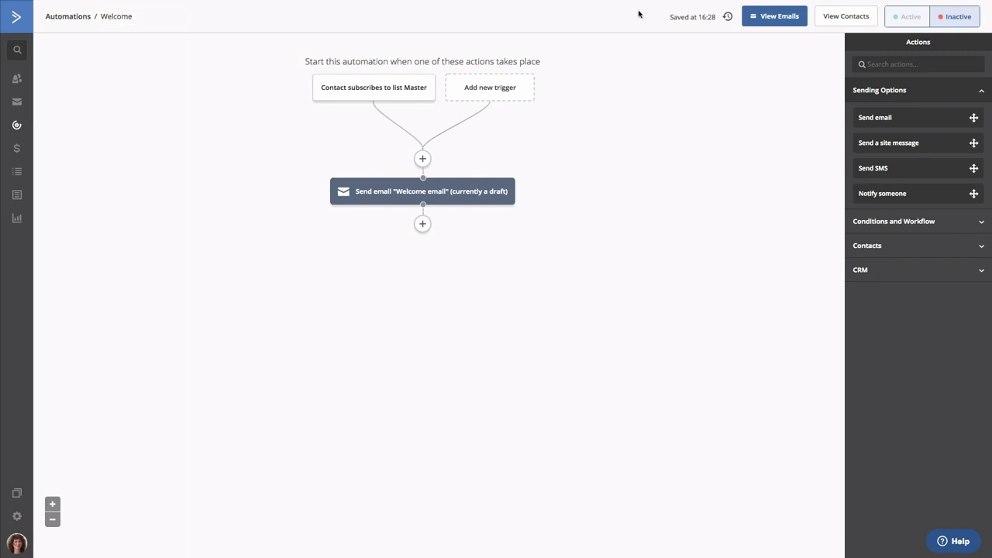
click(906, 19)
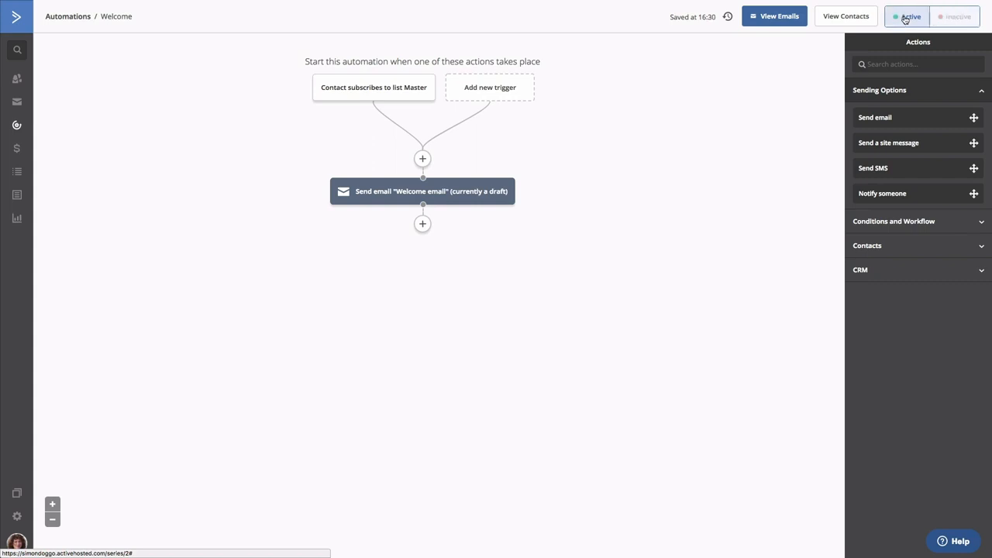